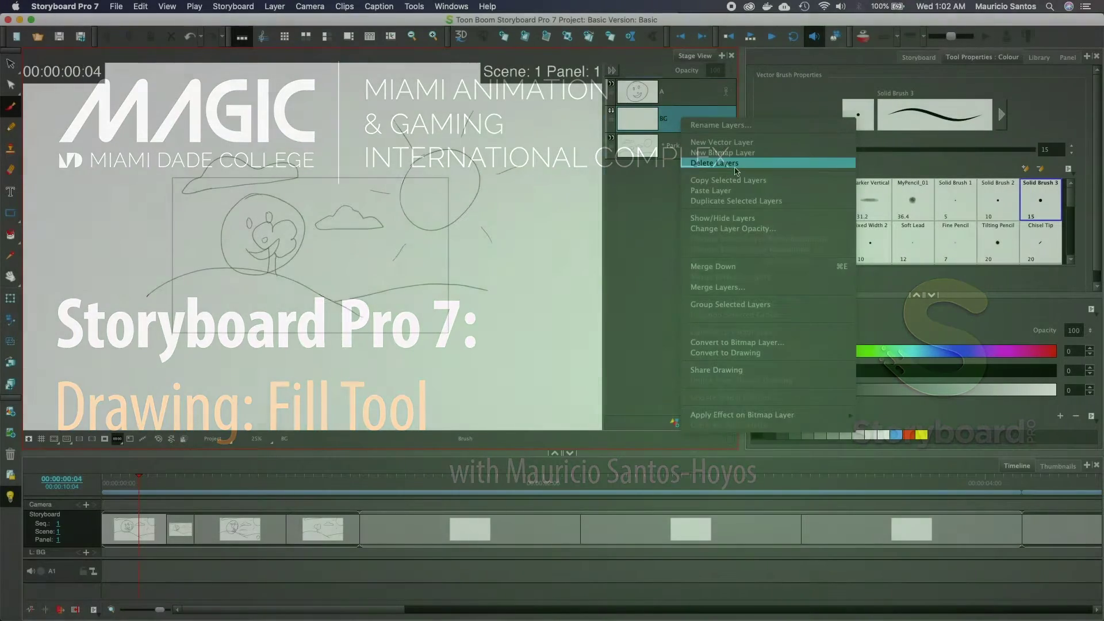
Delete the BG layer so only layers A and Park remain
left_click(715, 162)
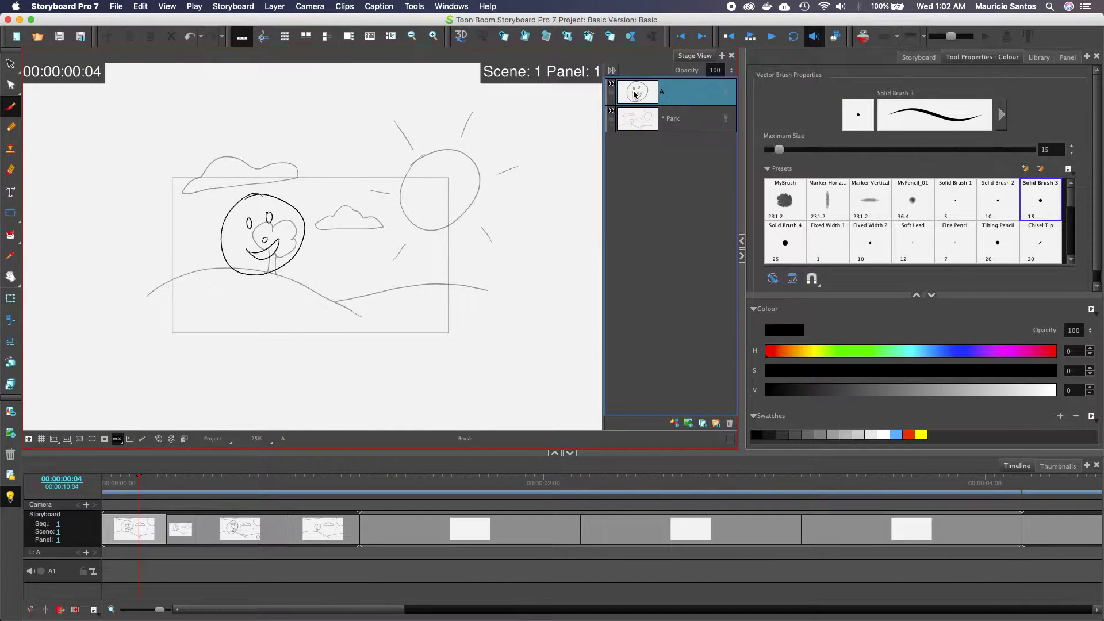
With layer A as the current layer, hide the Park background layer
left_click_drag(636, 95, 673, 97)
left_click(681, 126)
left_click(680, 92)
left_click(684, 111)
left_click(685, 93)
left_click(687, 123)
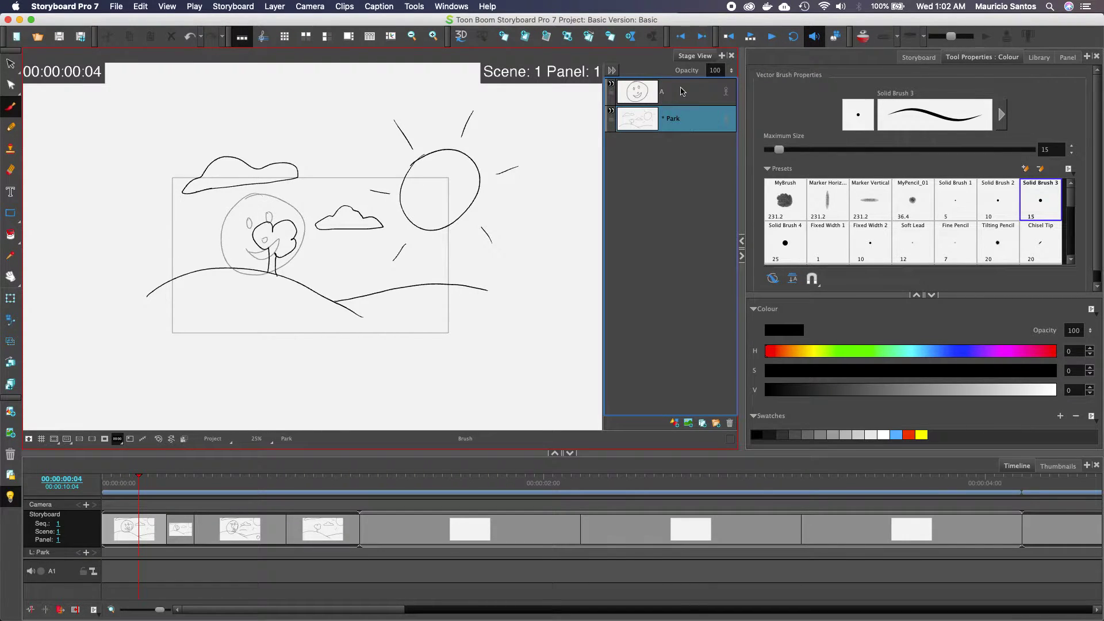
left_click(681, 92)
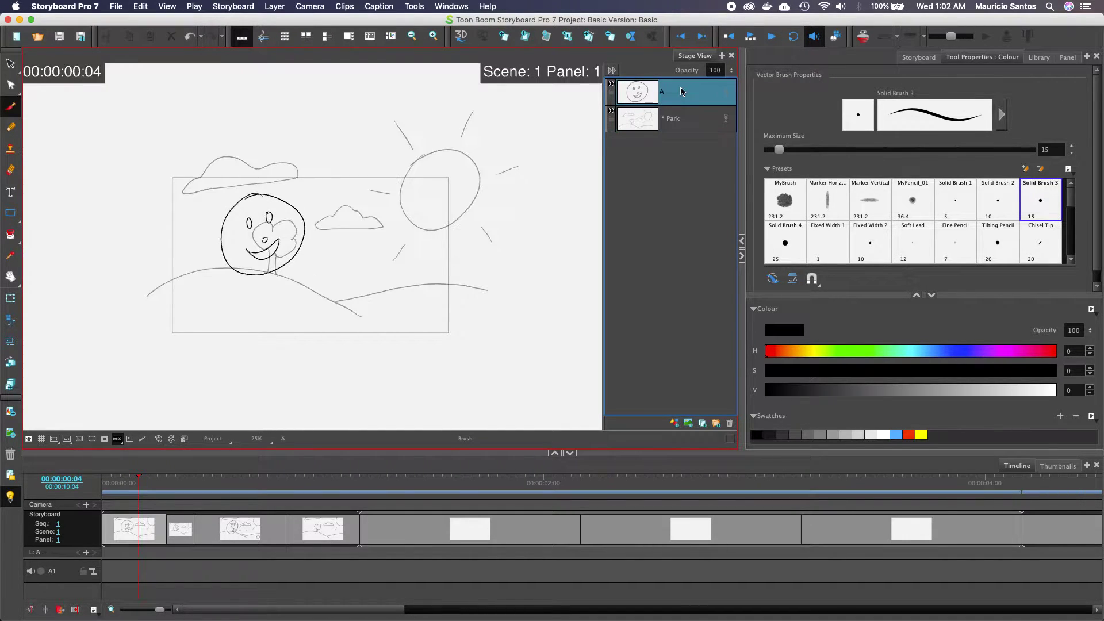
left_click(612, 112)
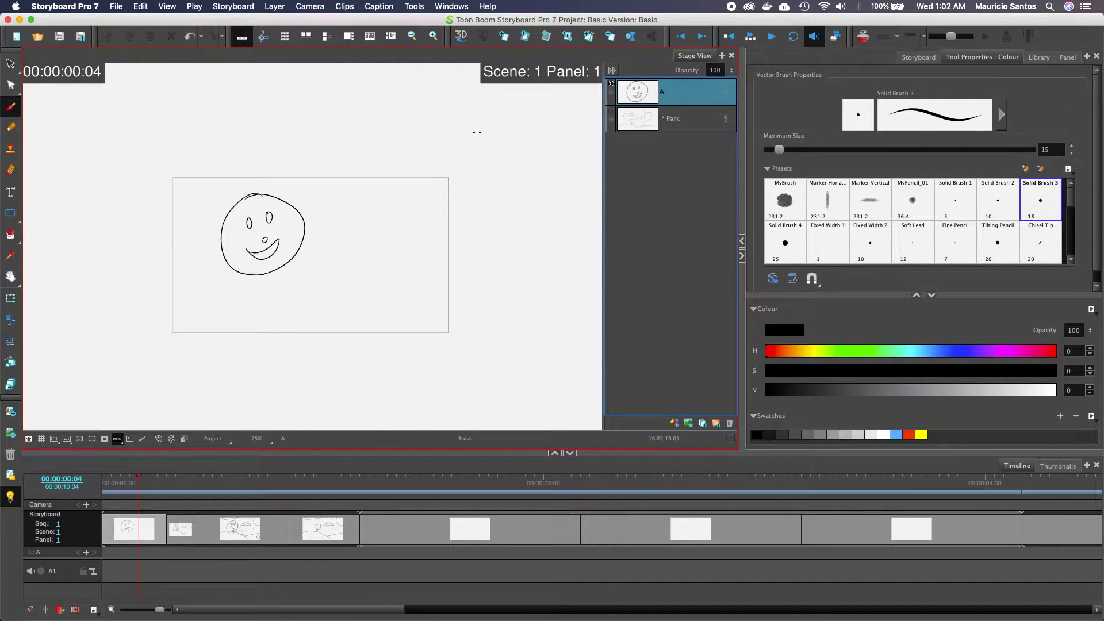
Keep the Park layer hidden and switch to the Paint tool
left_click(611, 113)
left_click(610, 113)
left_click(9, 236)
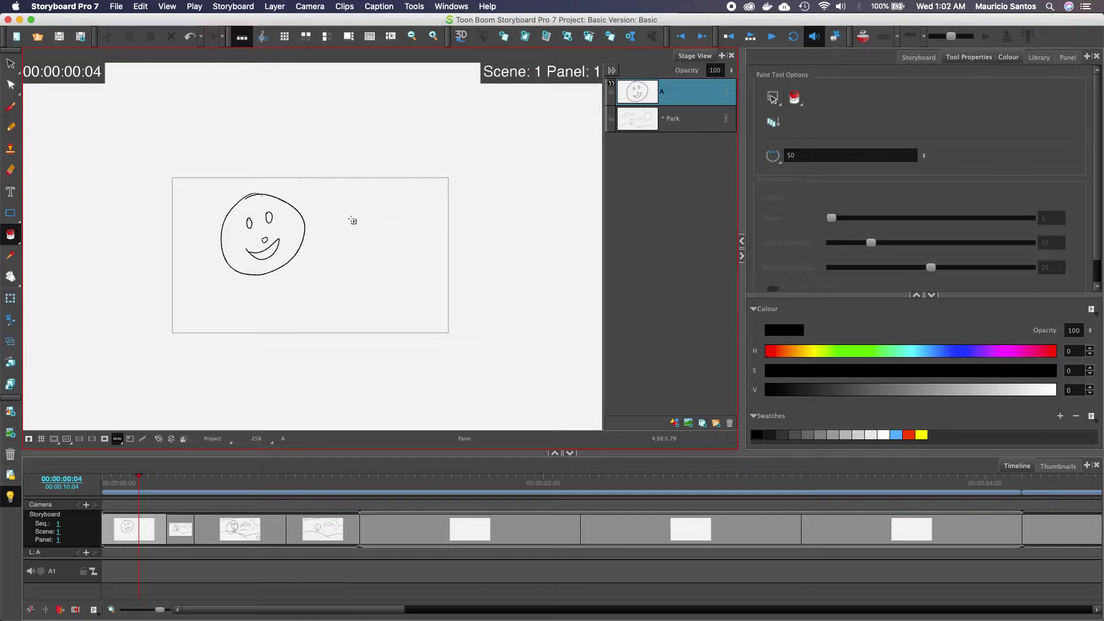
Set the Paint tool's selection shape to Lasso, leaving the paint mode unchanged
left_click(775, 96)
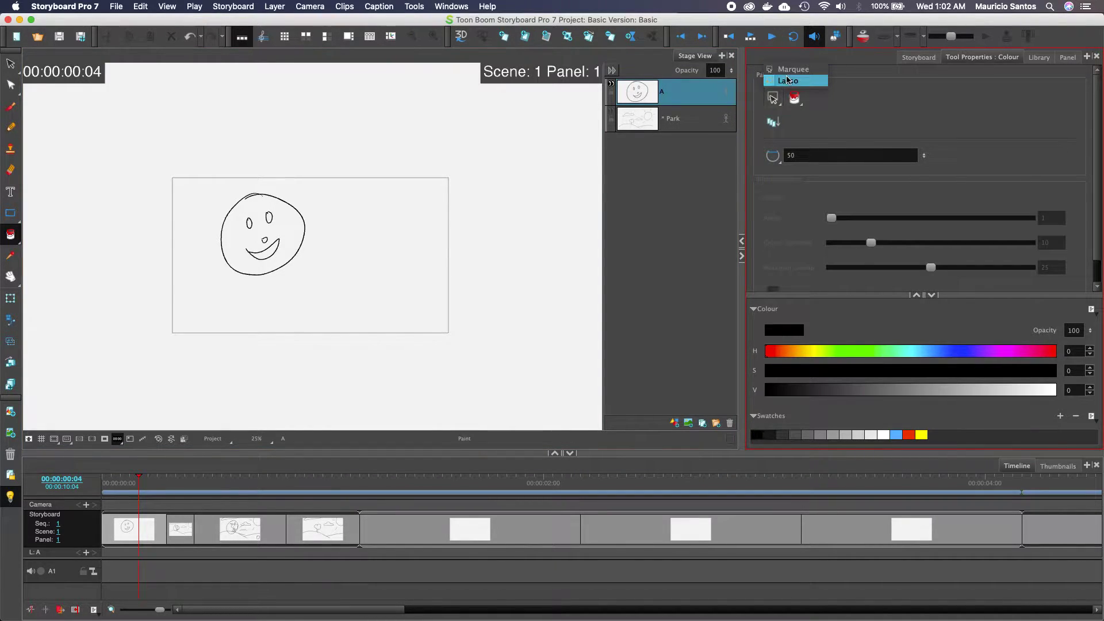
left_click(787, 81)
mouse_move(425, 177)
left_mouse_down()
mouse_move(395, 190)
mouse_move(444, 173)
mouse_move(434, 172)
left_mouse_up()
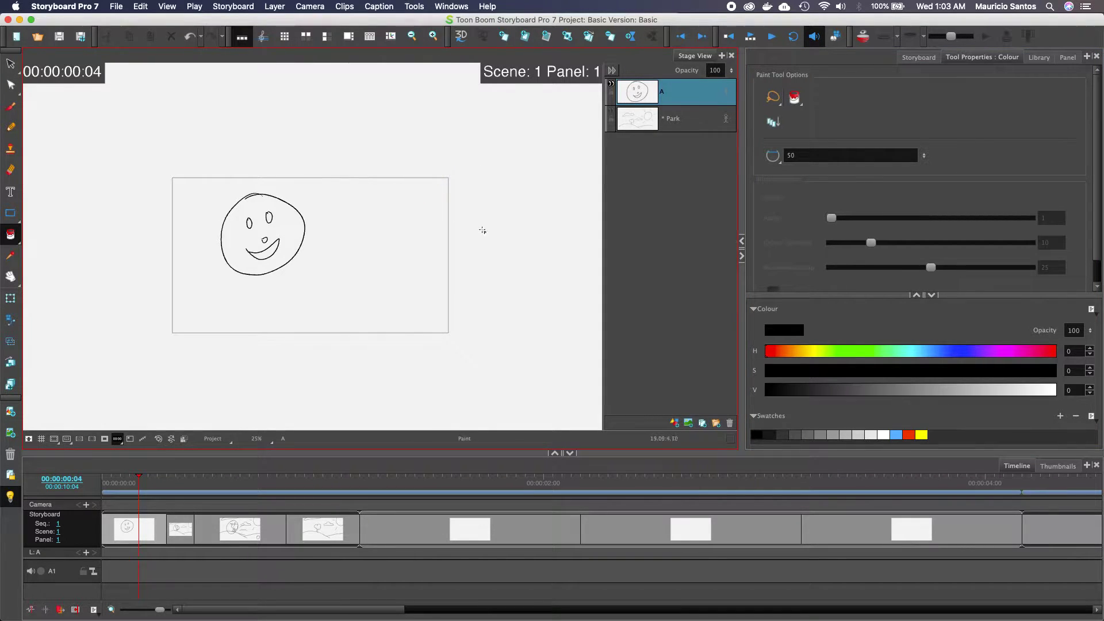
left_click(797, 106)
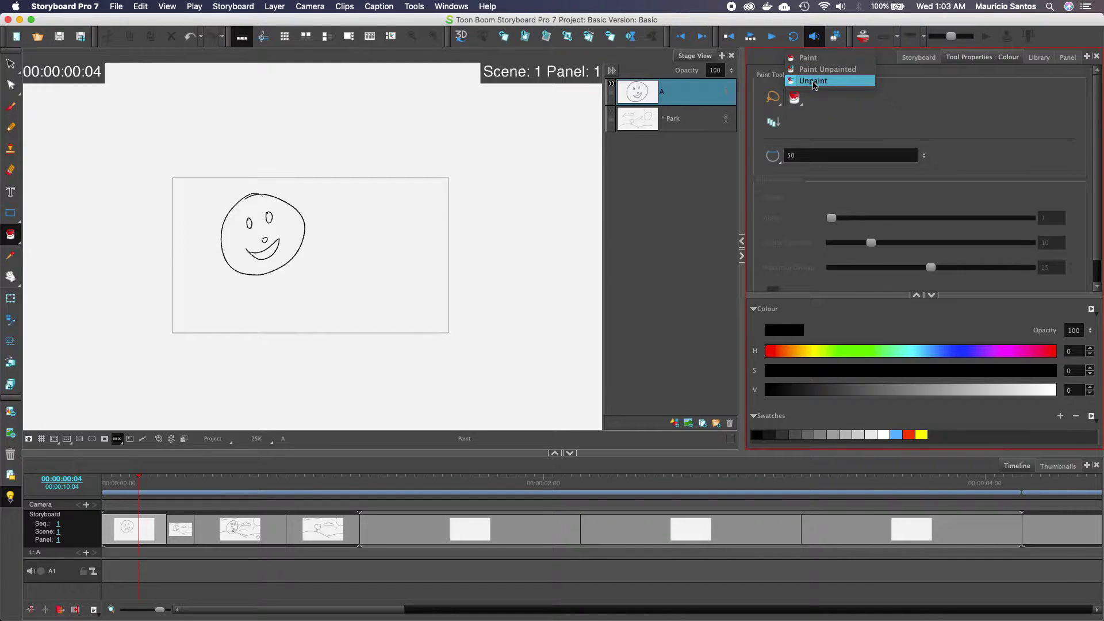
left_click(847, 118)
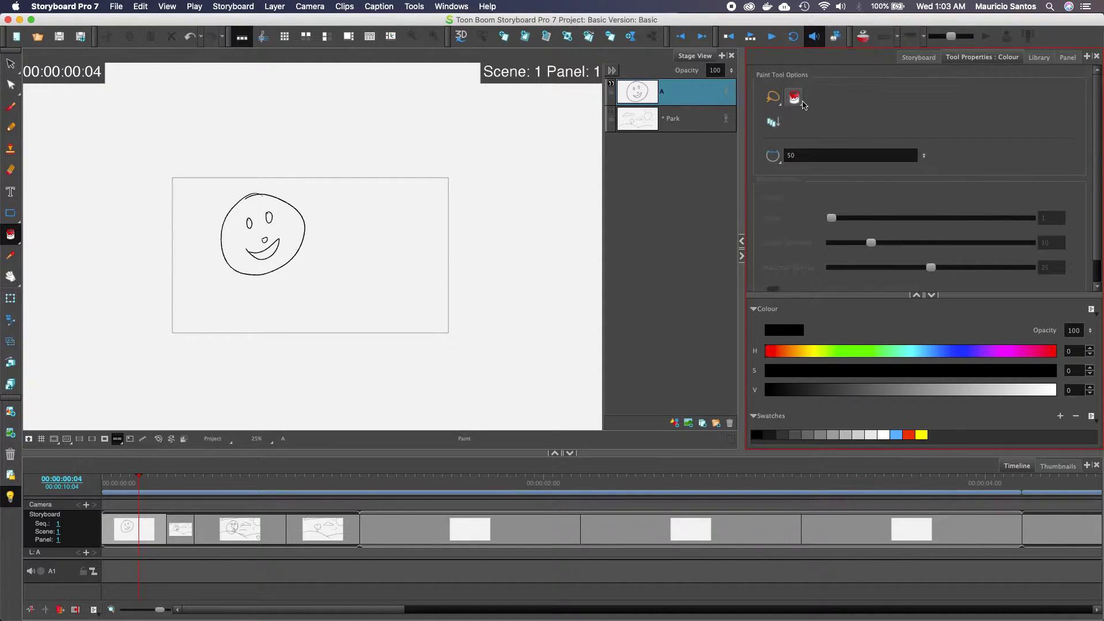
Make red the paint colour and switch to rectangle-shaped selection
left_click(778, 352)
left_click(908, 436)
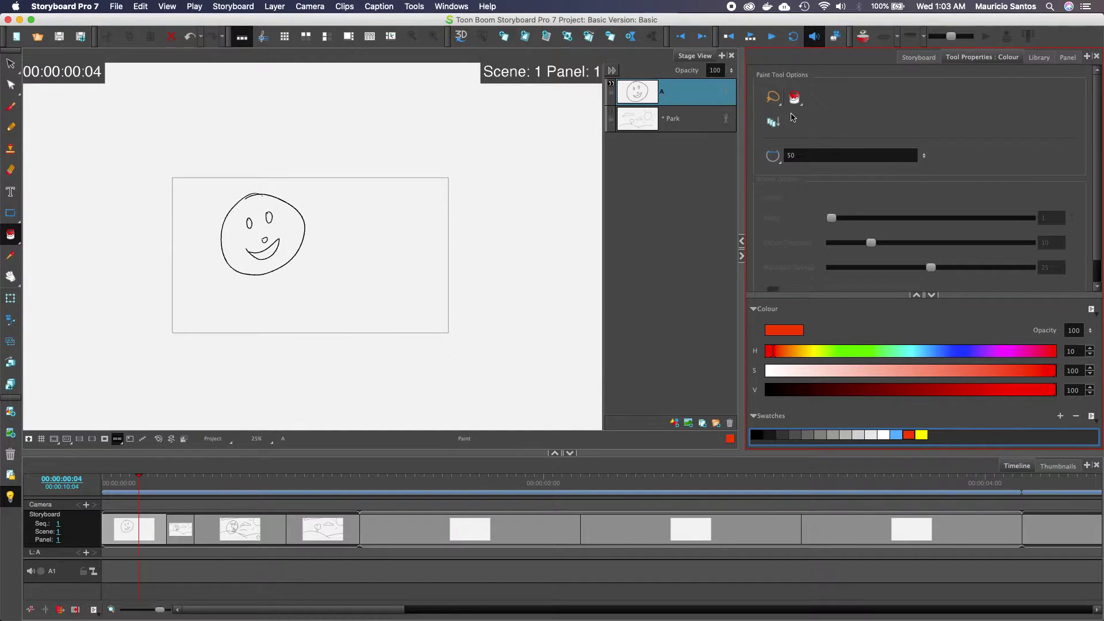
left_click(773, 98)
left_click(777, 79)
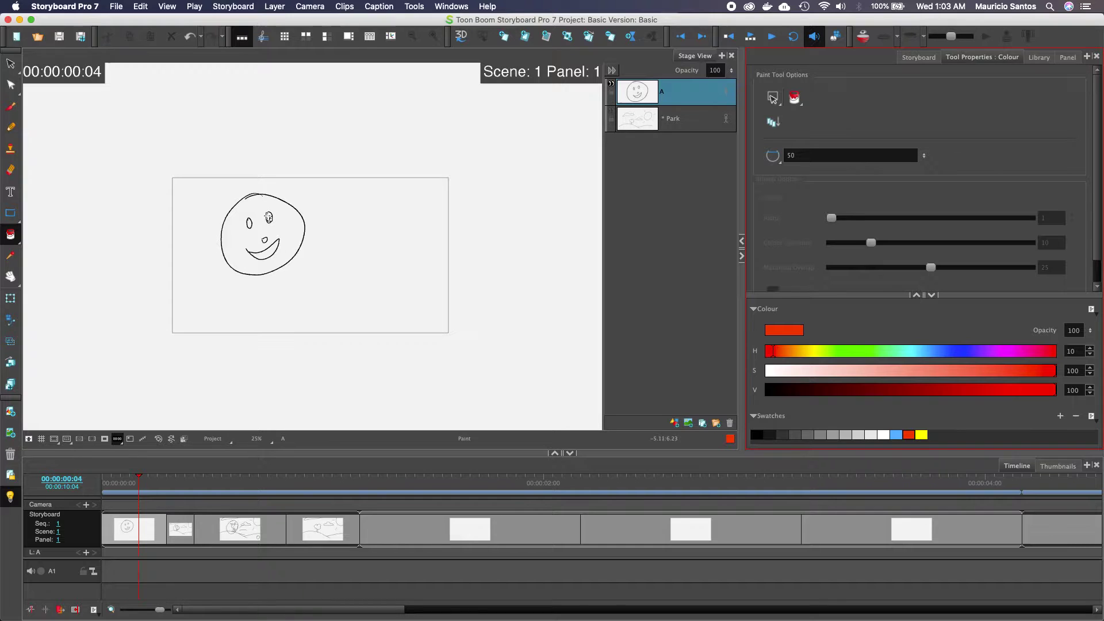
Fill the smiley face's right and left eyes with red
scroll(268, 217, "up", 2)
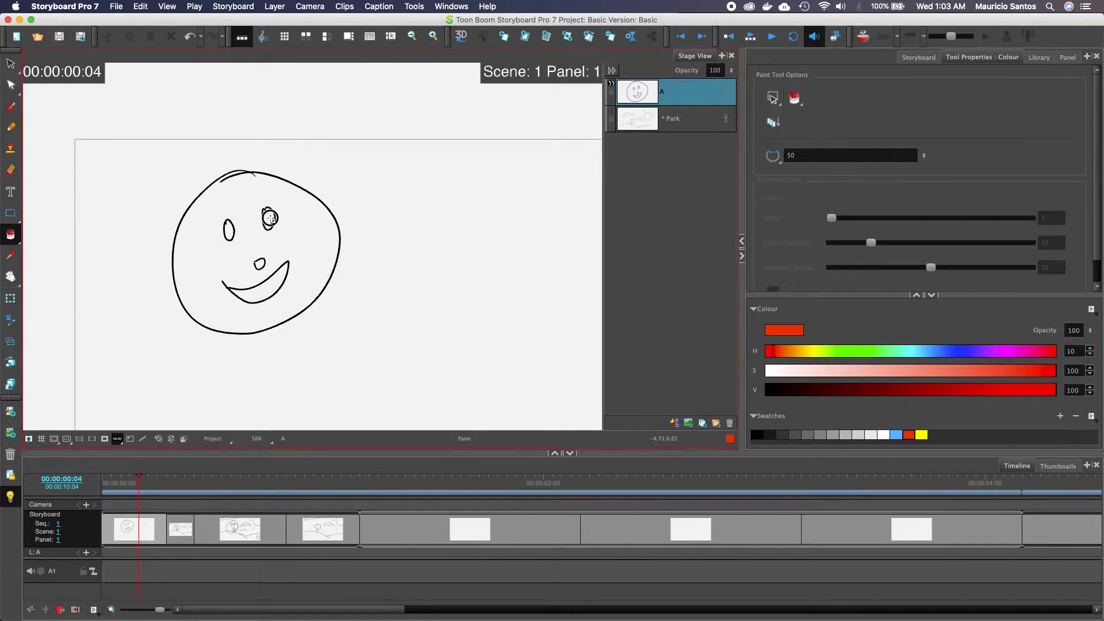
left_click(269, 219)
left_click(229, 230)
Try filling the face interior red twice, undoing each fill
left_click(307, 226)
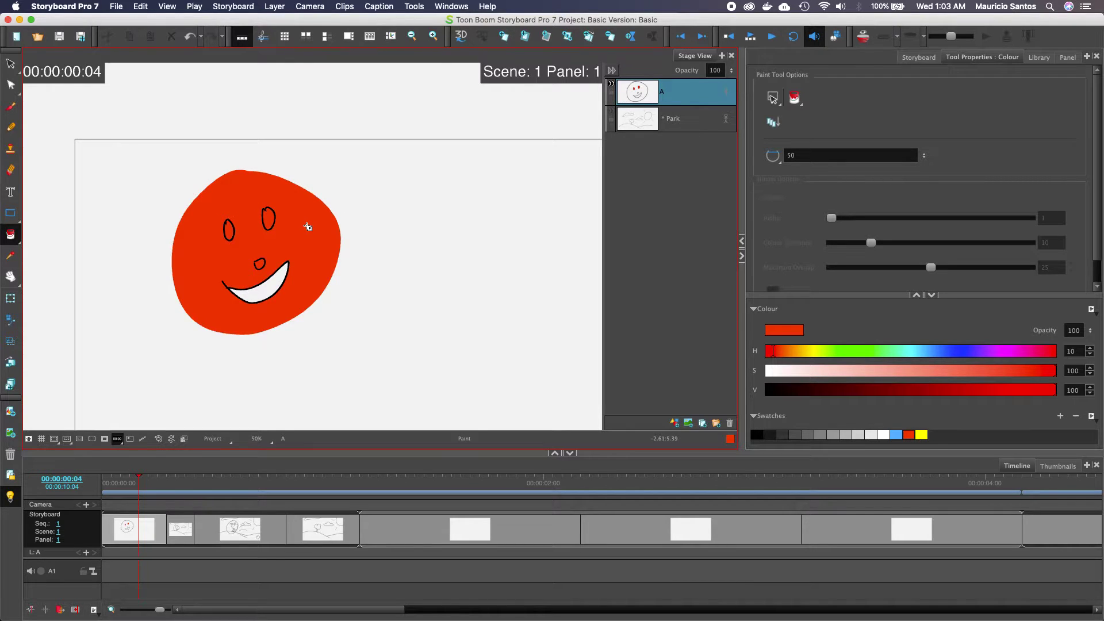
key("super+z")
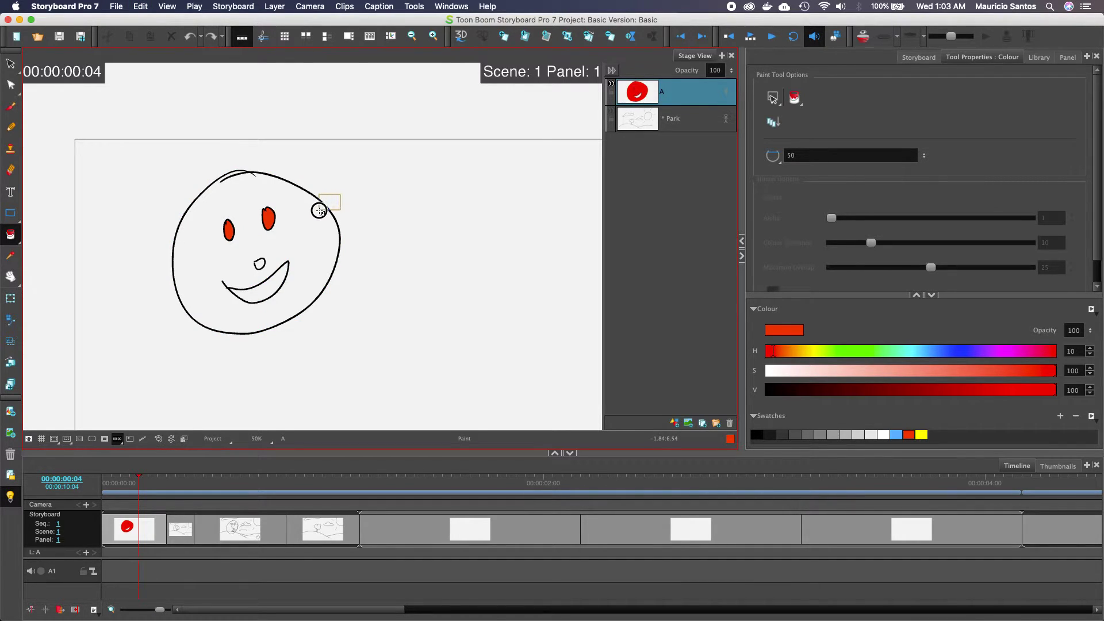
left_click(307, 223)
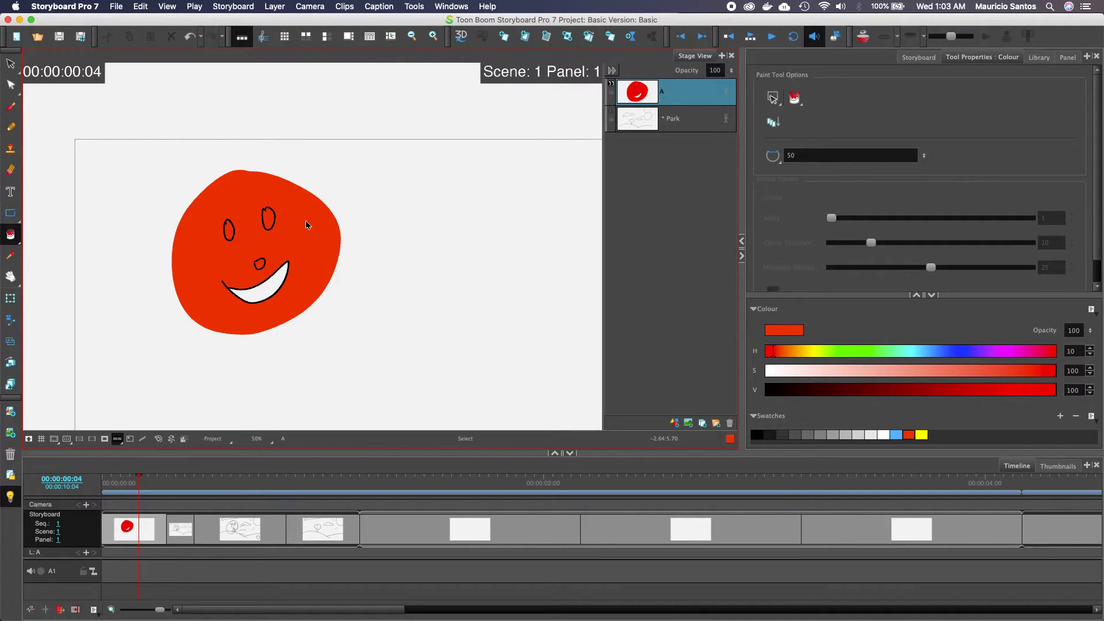
key("super+z")
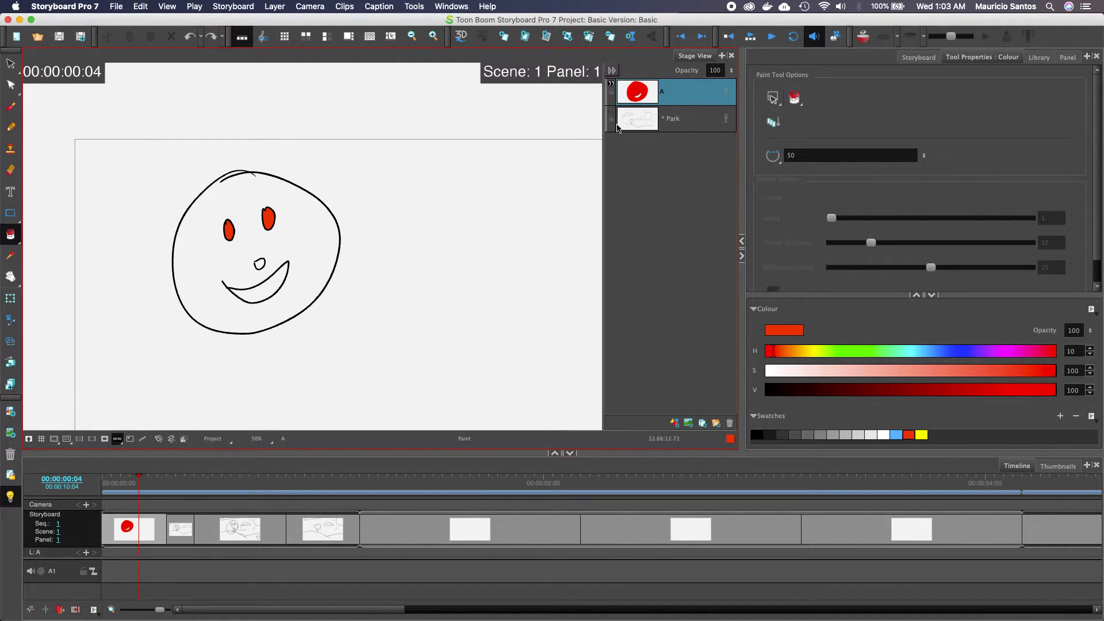
In Paint Unpainted mode, fill the face red around the eyes, then pick yellow
left_click(794, 98)
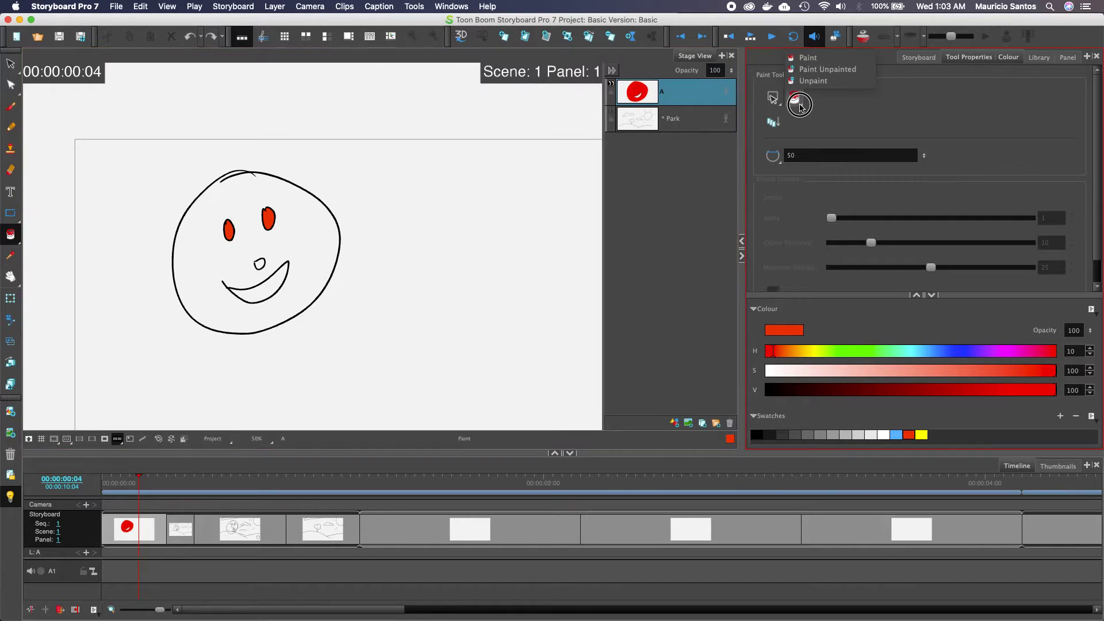
left_click(820, 69)
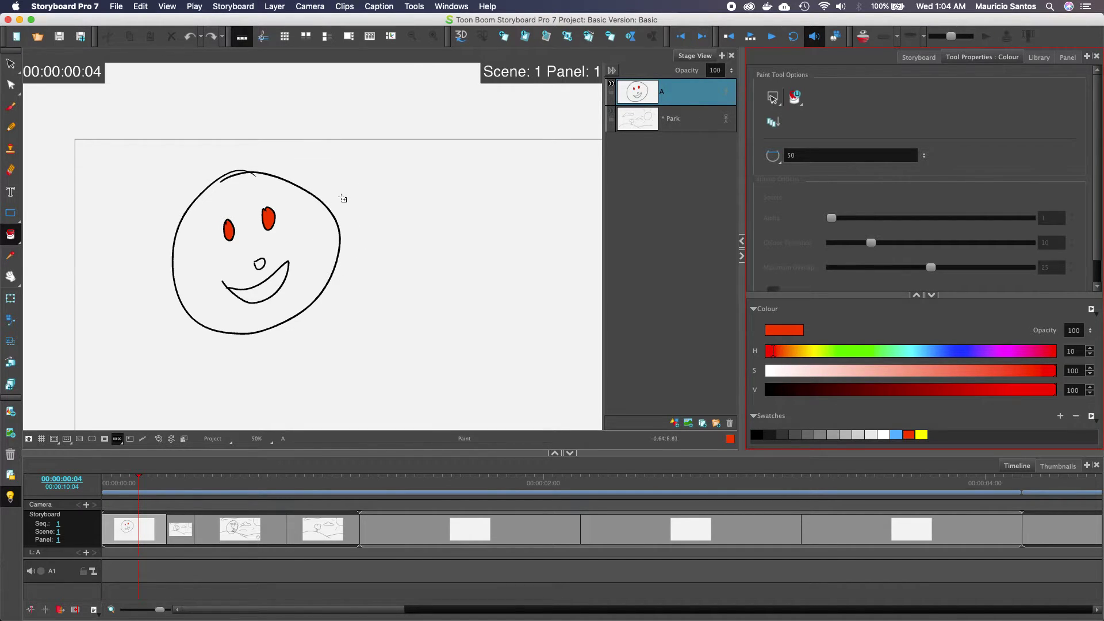
left_click_drag(340, 184, 306, 221)
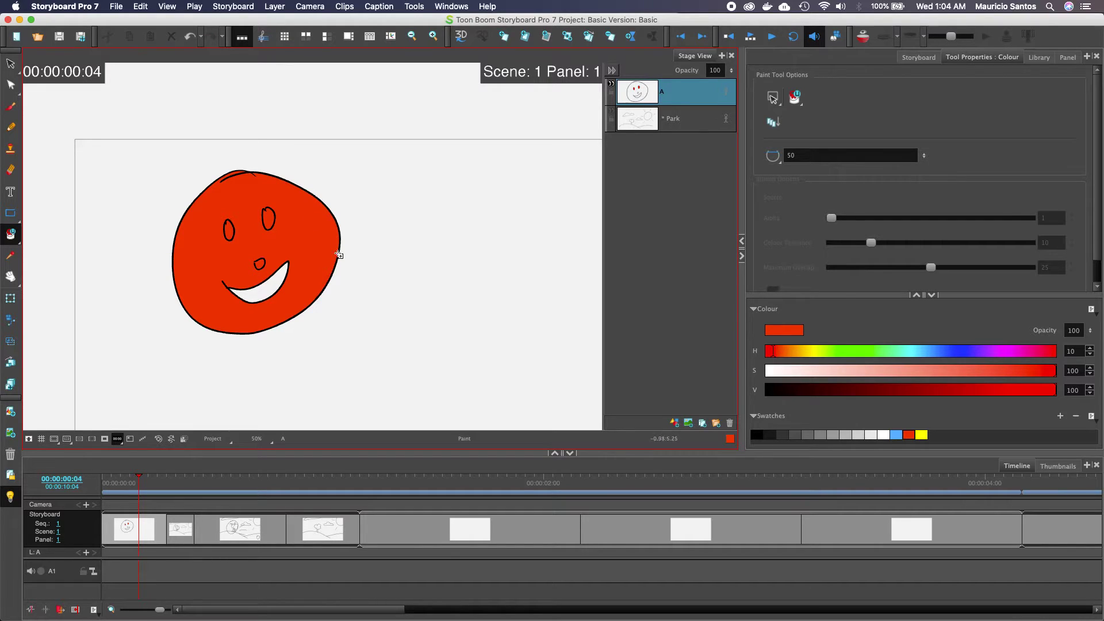
left_click(924, 434)
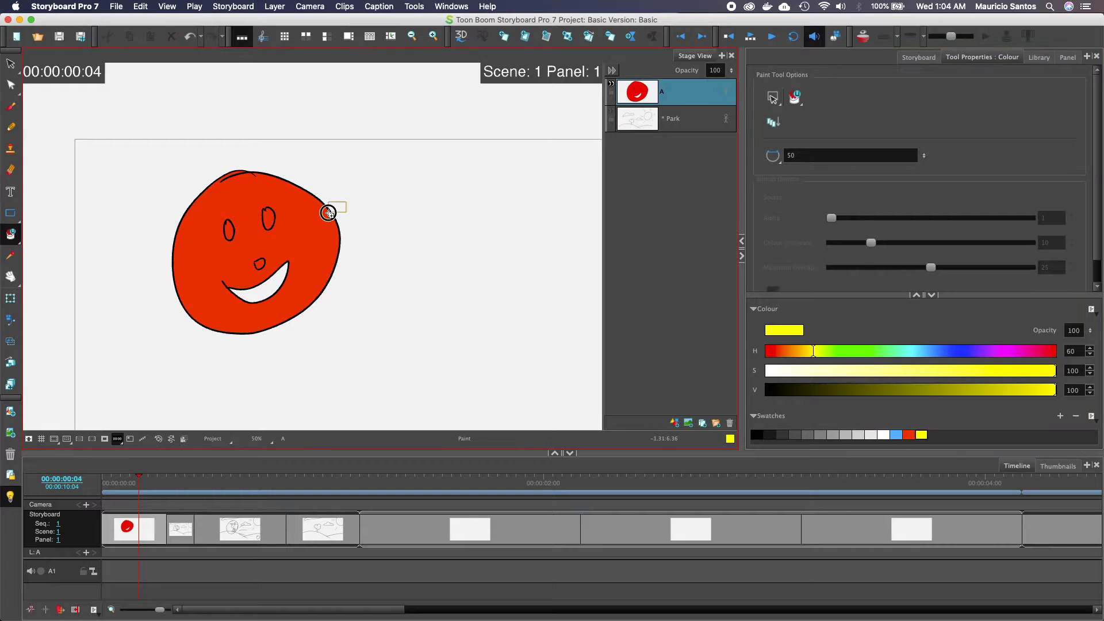
mouse_move(328, 213)
left_mouse_down()
mouse_move(308, 227)
mouse_move(342, 214)
mouse_move(308, 222)
mouse_move(345, 197)
mouse_move(321, 221)
left_mouse_up()
Switch to Unpaint mode and undo the accidental wipe of the face
left_click(795, 98)
left_click(817, 81)
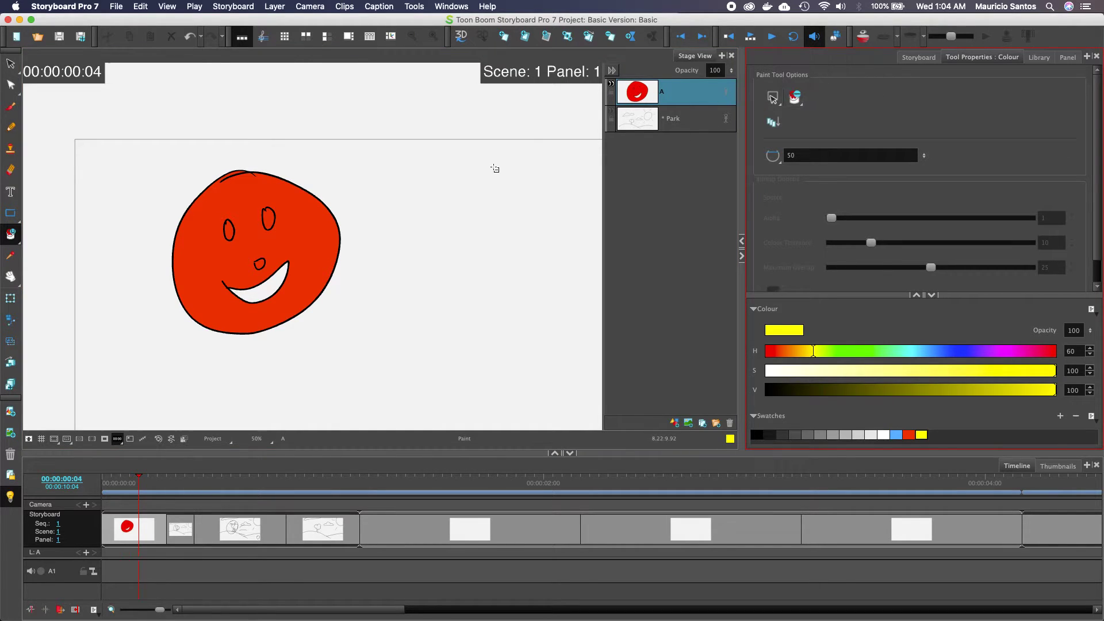
mouse_move(353, 184)
left_mouse_down()
mouse_move(183, 296)
mouse_move(133, 347)
left_mouse_up()
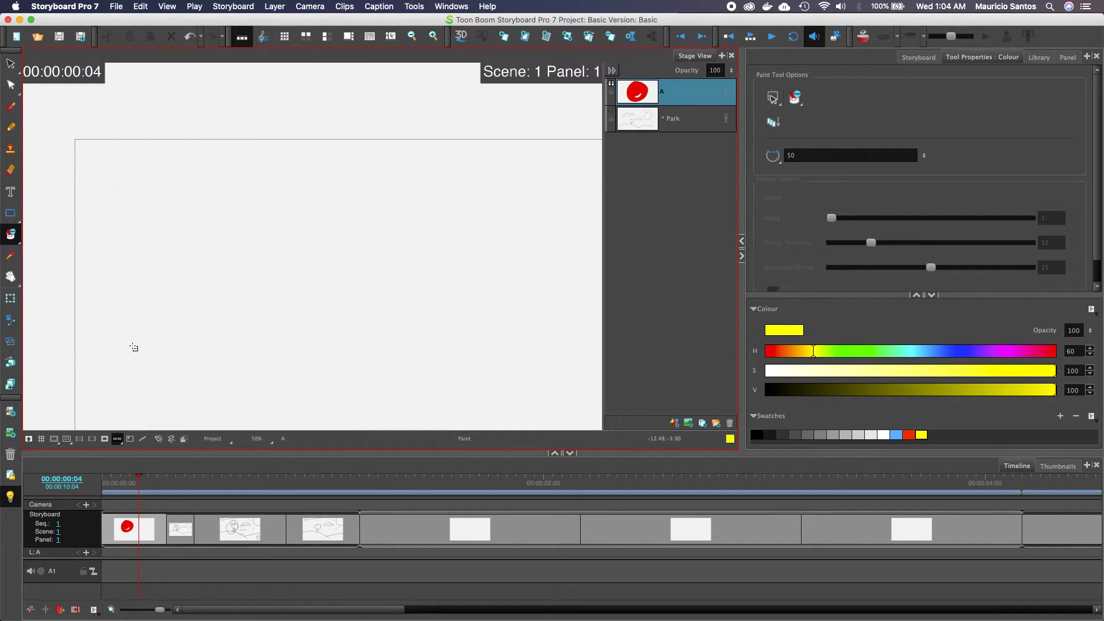
key("super+z")
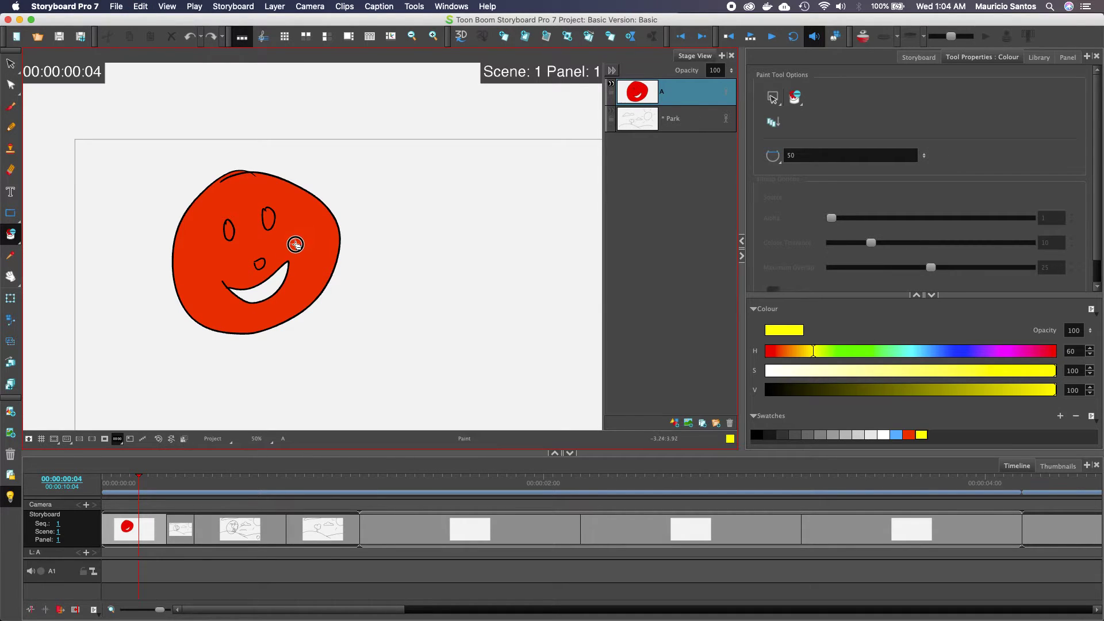
Remove the red fill from the face and both eyes
left_click(297, 248)
left_click(269, 220)
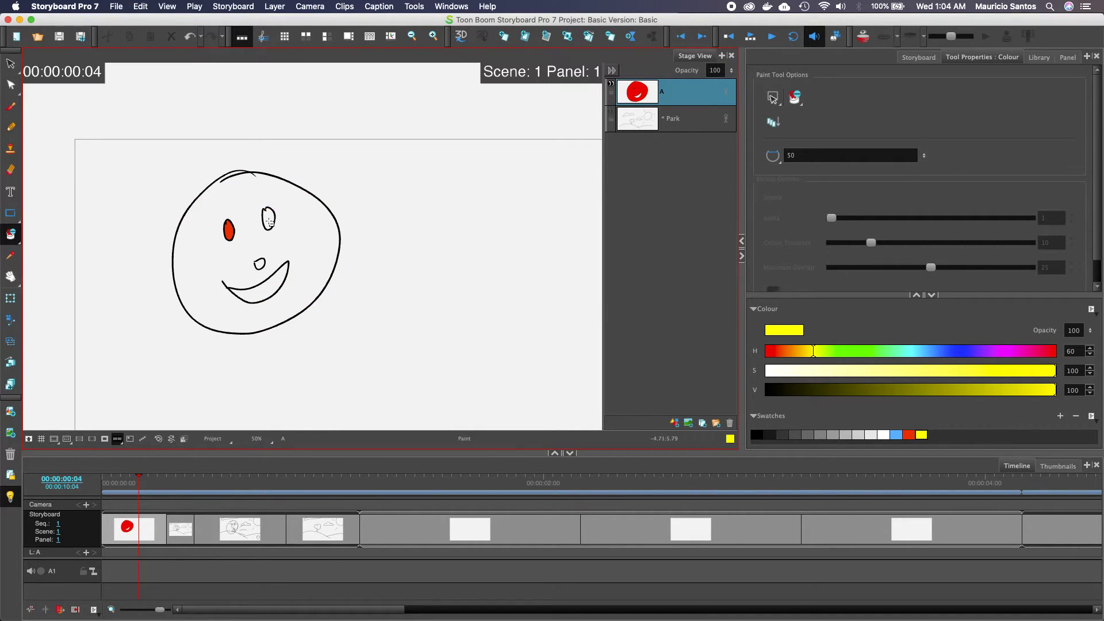
left_click(229, 232)
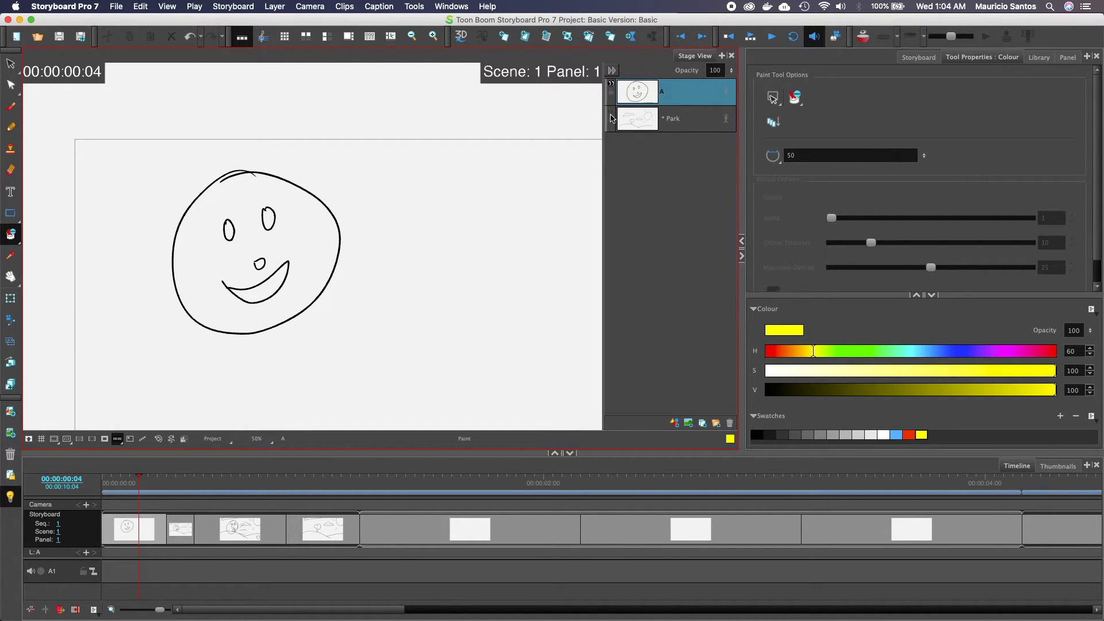
Show the Park layer again and make layer A current
left_click(613, 117)
left_click(611, 115)
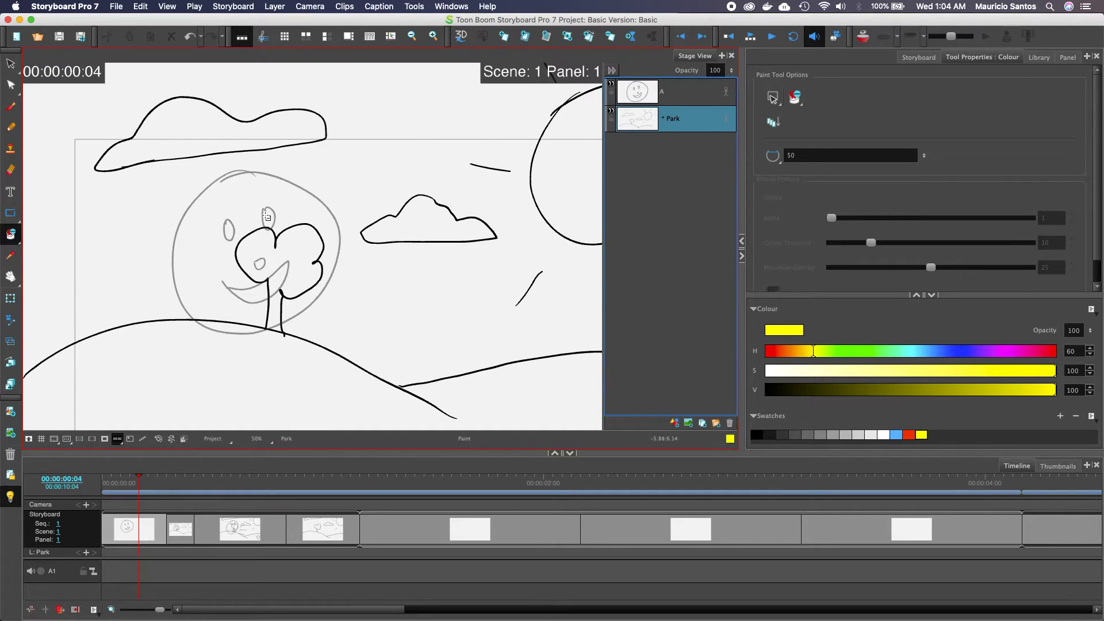
left_click(686, 93)
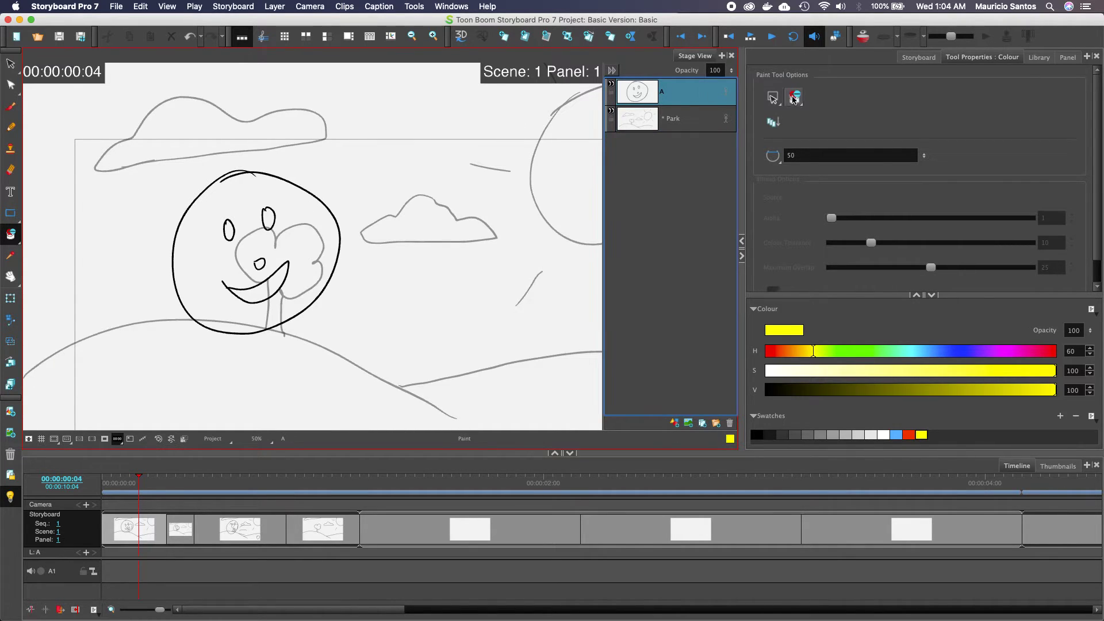
In Paint Unpainted mode, fill the smiley face with pure white
left_click(795, 99)
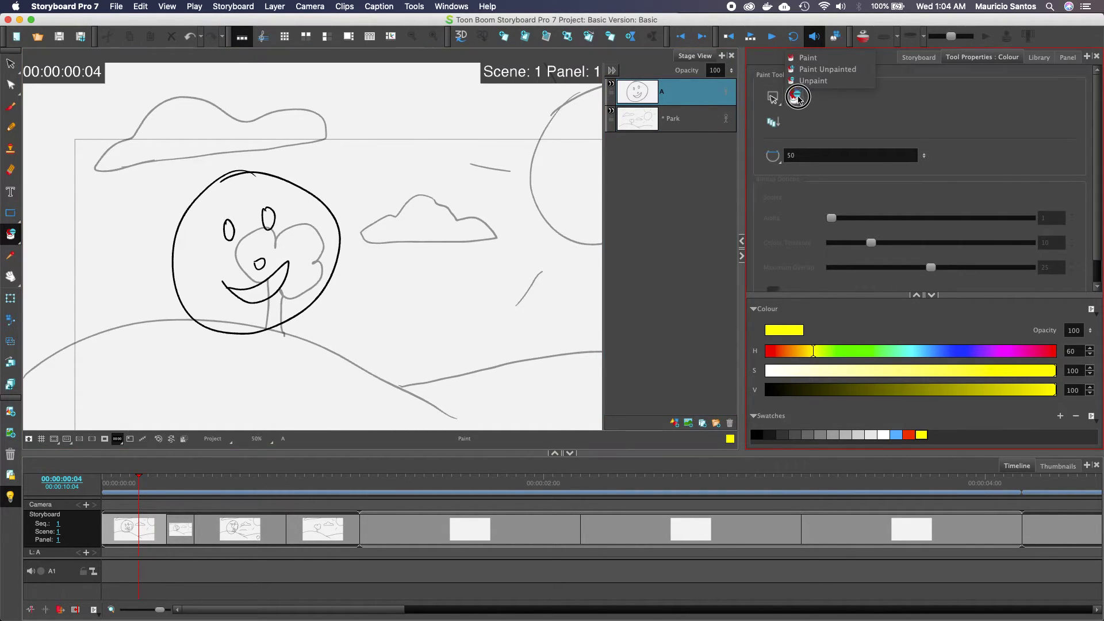
left_click(826, 70)
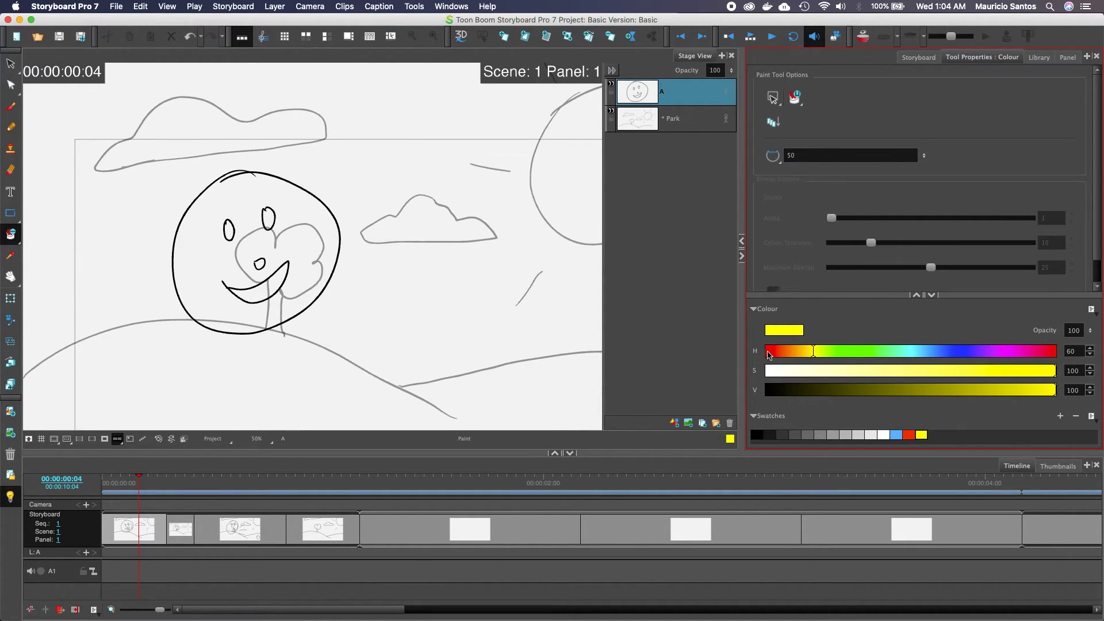
left_click(772, 371)
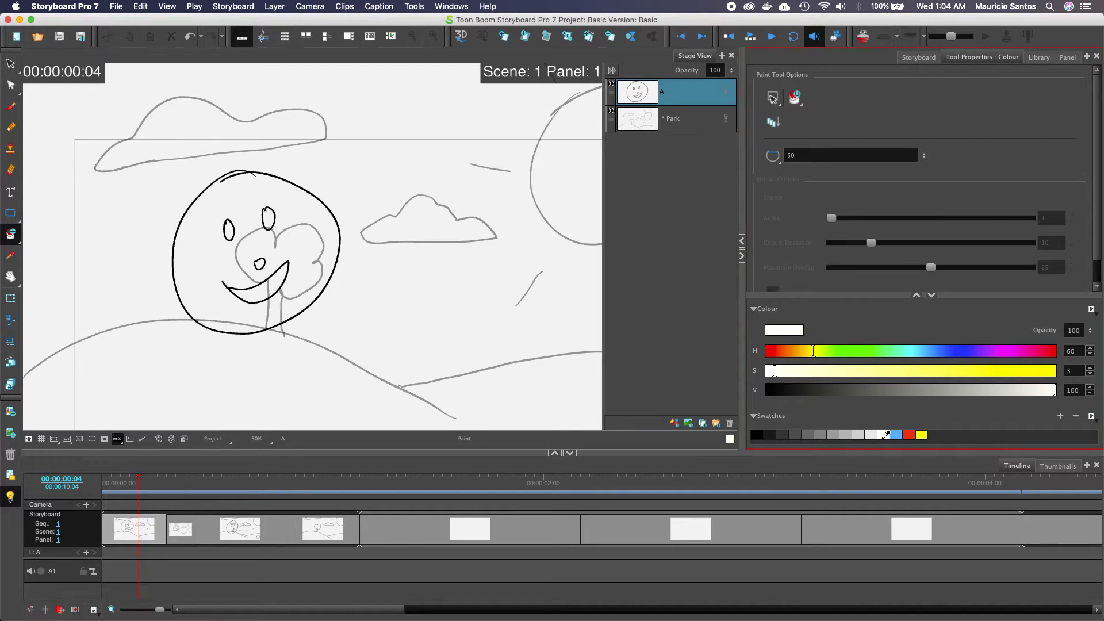
left_click(886, 434)
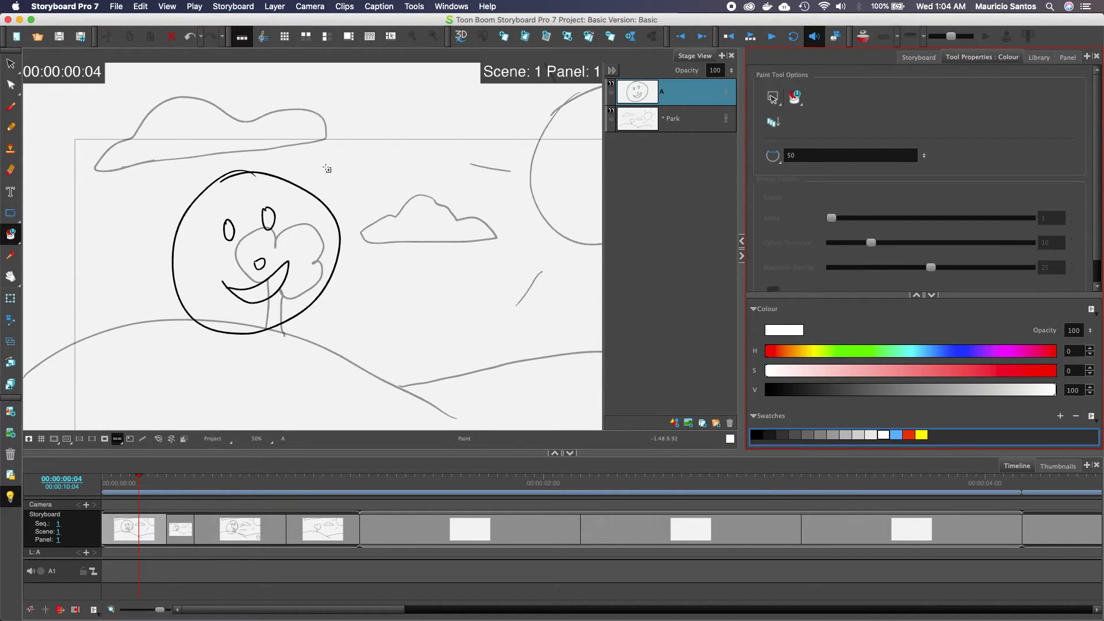
mouse_move(325, 167)
left_mouse_down()
mouse_move(116, 364)
mouse_move(139, 360)
left_mouse_up()
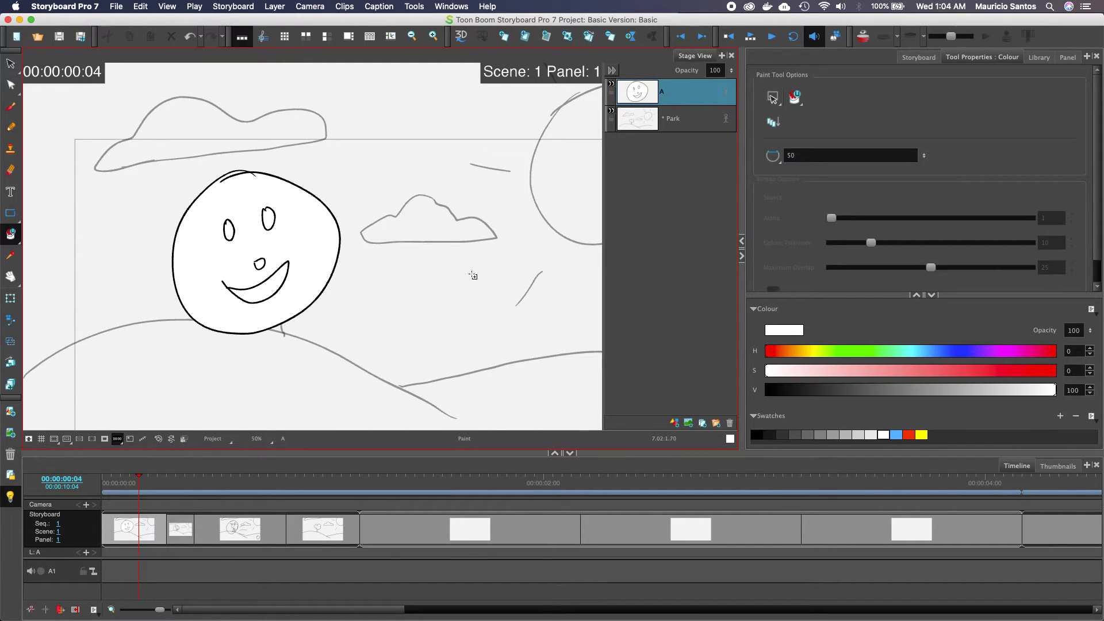
scroll(509, 259, "down", 3)
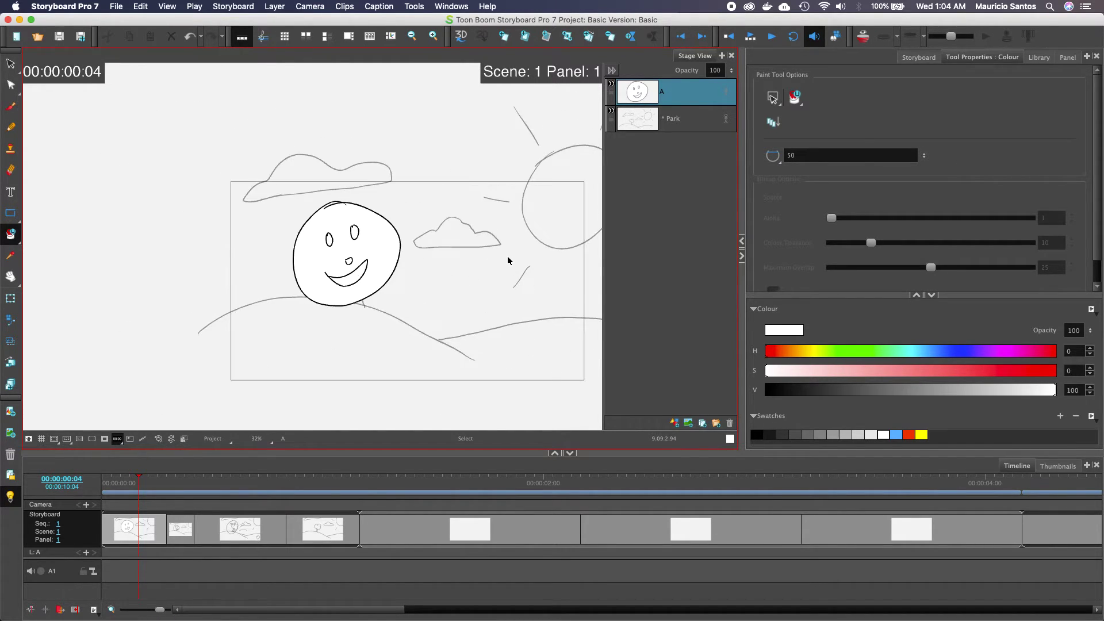
left_click_drag(501, 255, 404, 253)
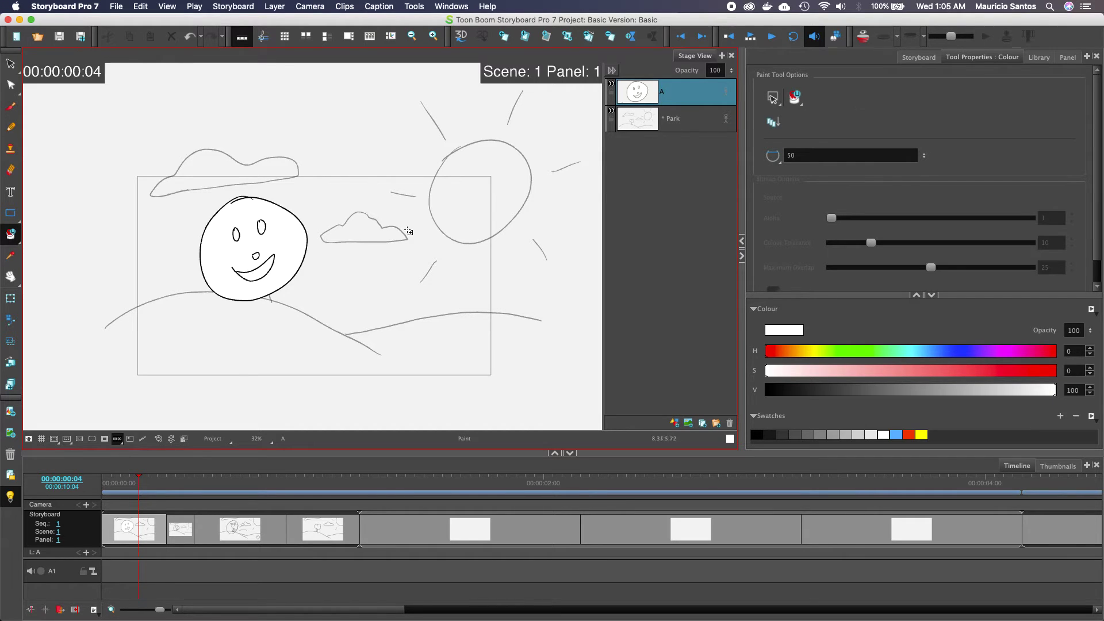
Brush a small black circle below the cloud, right of the face
left_click(10, 106)
mouse_move(388, 273)
left_mouse_down()
mouse_move(380, 308)
mouse_move(409, 301)
mouse_move(411, 278)
left_mouse_up()
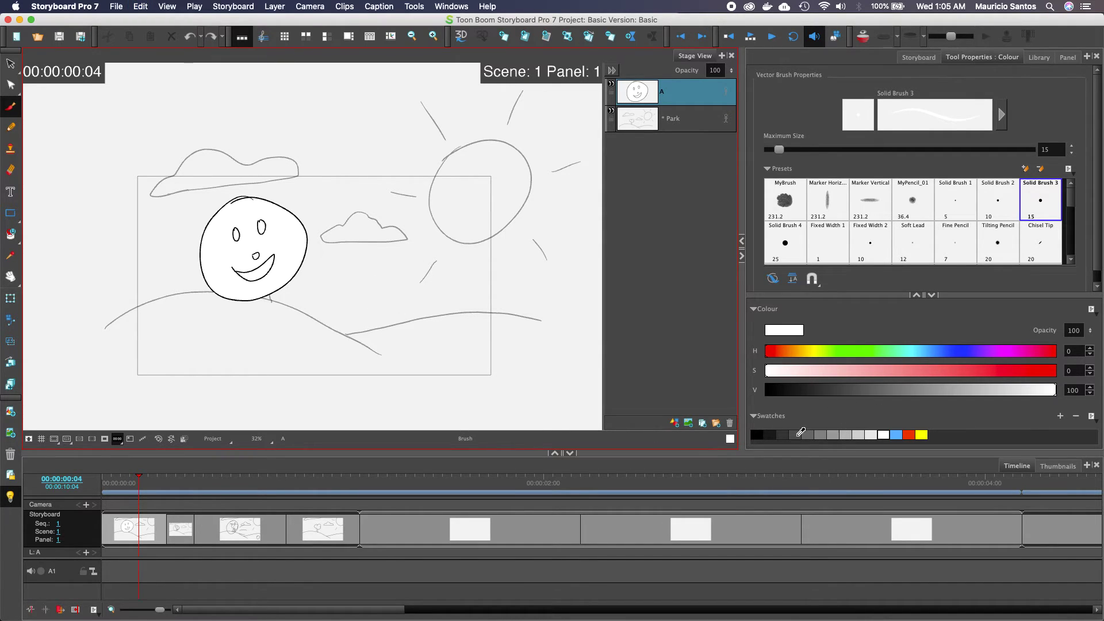
left_click(757, 435)
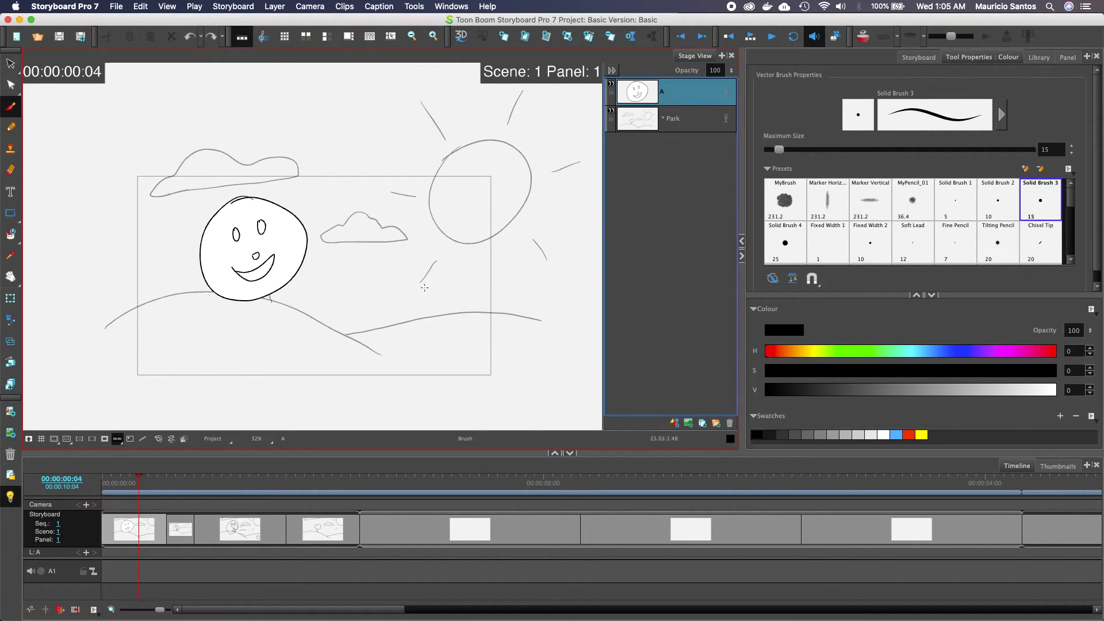
mouse_move(381, 269)
left_mouse_down()
mouse_move(400, 292)
mouse_move(385, 269)
left_mouse_up()
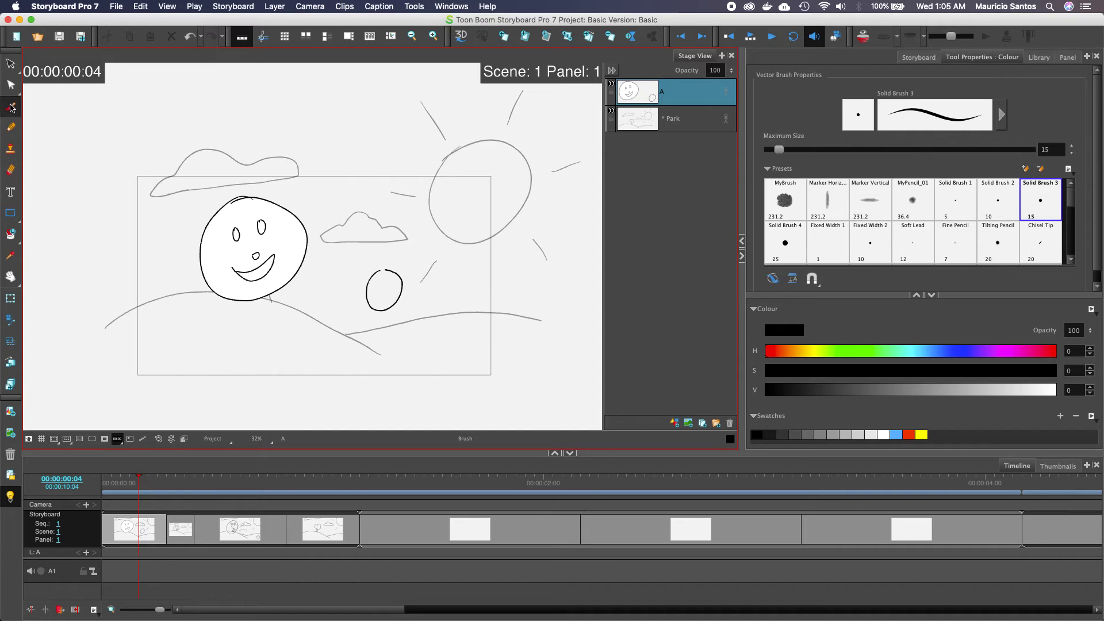
left_click(11, 235)
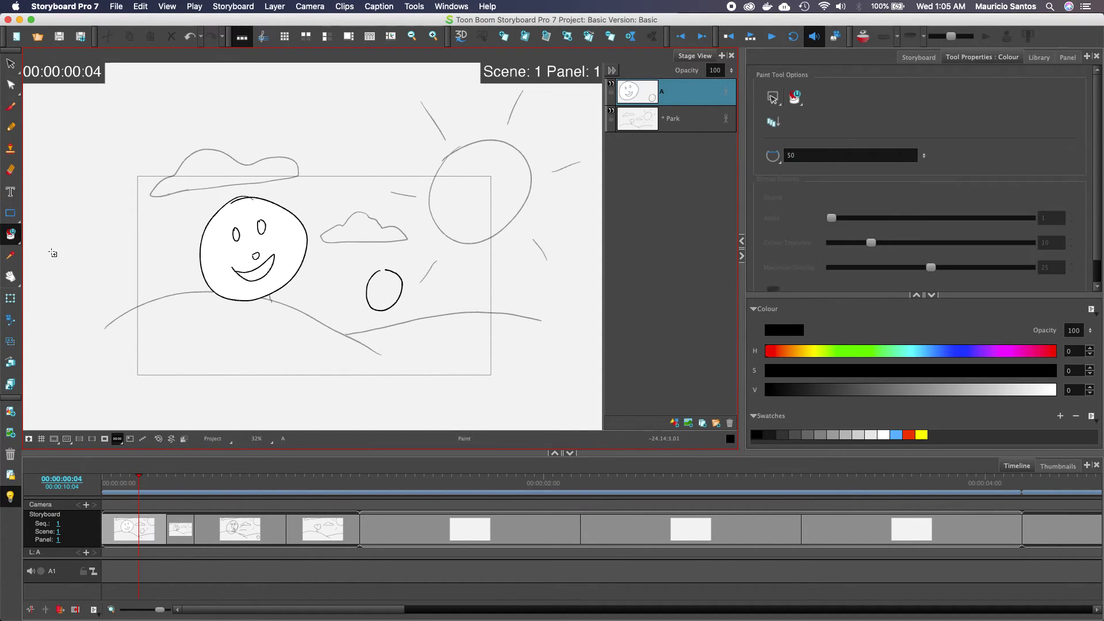
Set fills to Close Large Gap with value 50, then undo the small circle
left_click(776, 162)
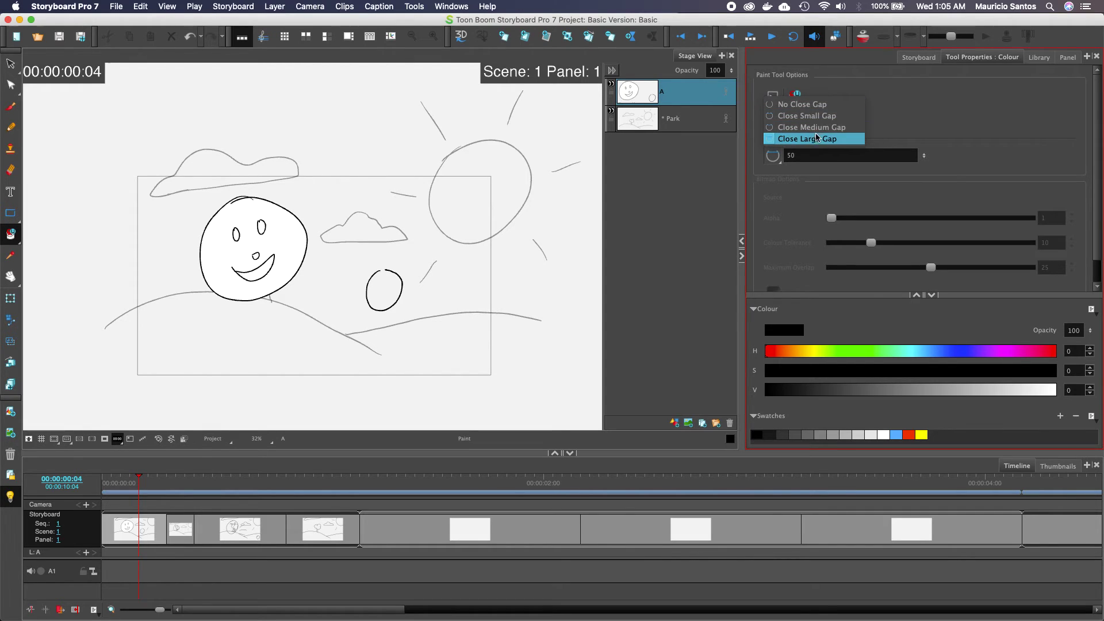
left_click(807, 138)
mouse_move(924, 155)
left_mouse_down()
mouse_move(922, 110)
mouse_move(924, 135)
left_mouse_up()
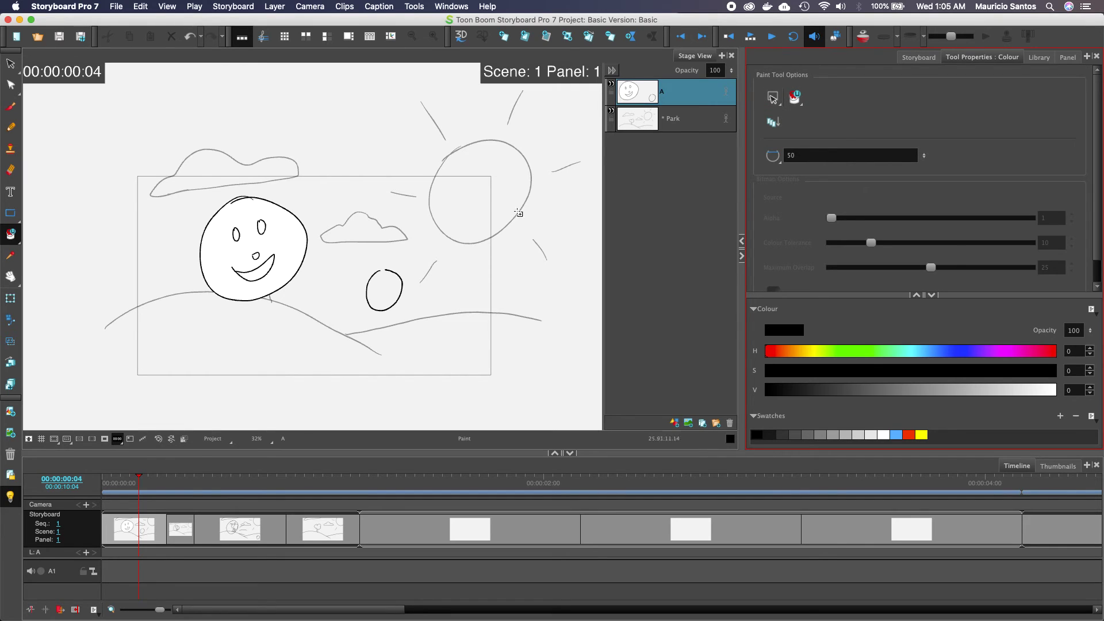
left_click(387, 278)
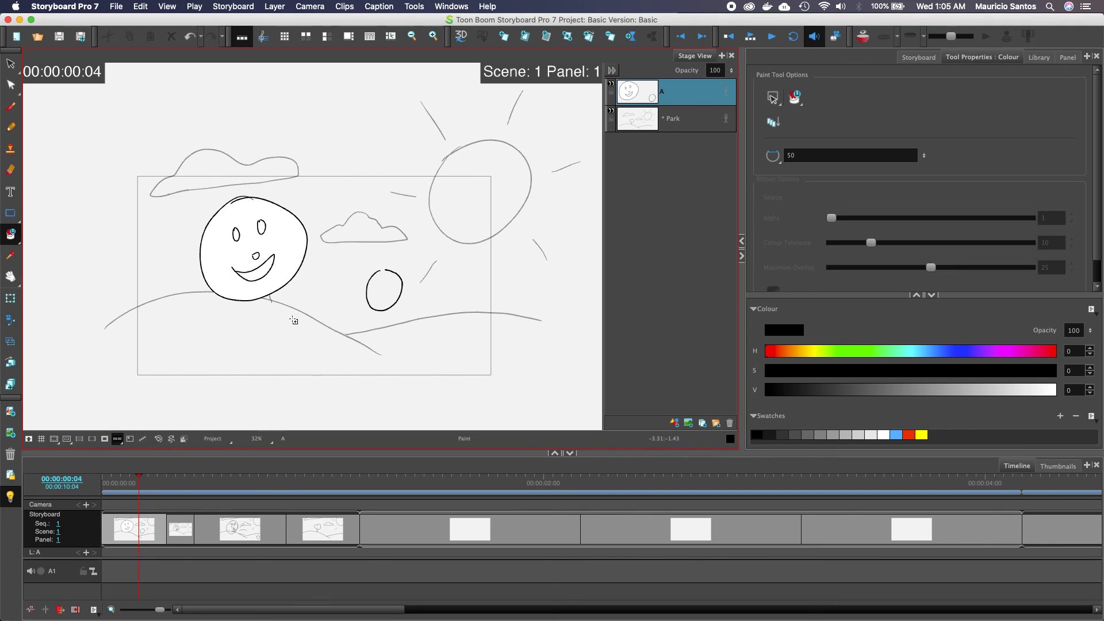
key("super+z")
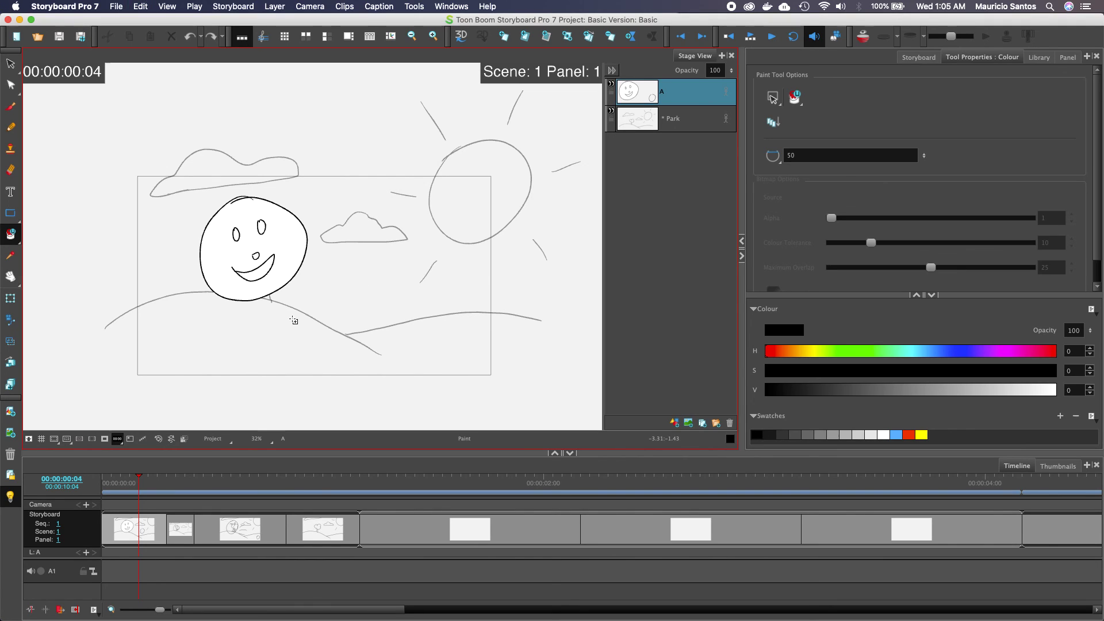